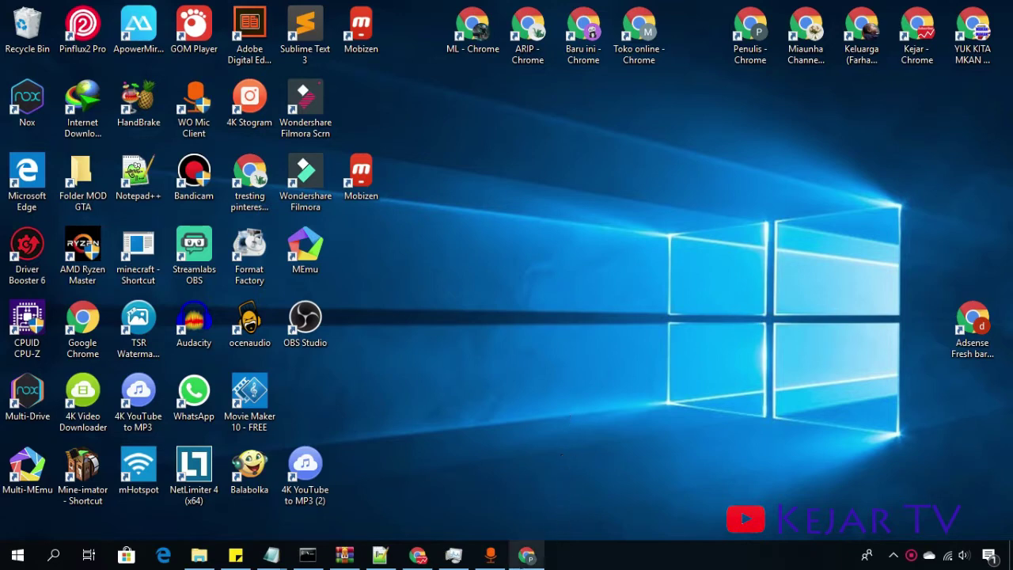
Bring the Chrome window with the base64decode.org decoder page to the front.
{"action": "mouse_move", "coordinate": [526, 555]}
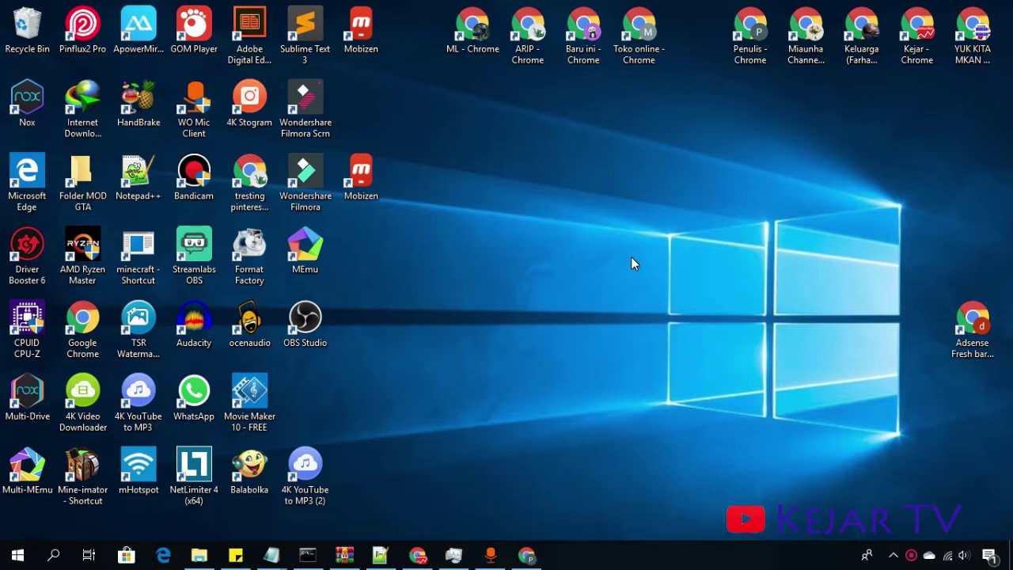
{"action": "left_click", "coordinate": [526, 554]}
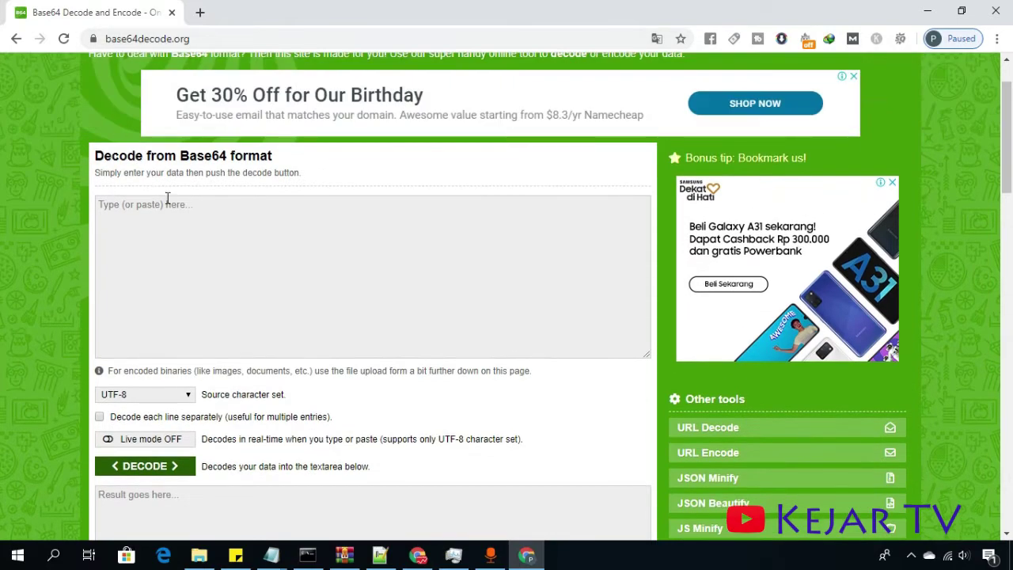
{"action": "scroll", "coordinate": [167, 197], "scroll_direction": "down", "scroll_amount": 5}
{"action": "scroll", "coordinate": [203, 225], "scroll_direction": "down", "scroll_amount": 1}
{"action": "scroll", "coordinate": [203, 222], "scroll_direction": "down", "scroll_amount": 1}
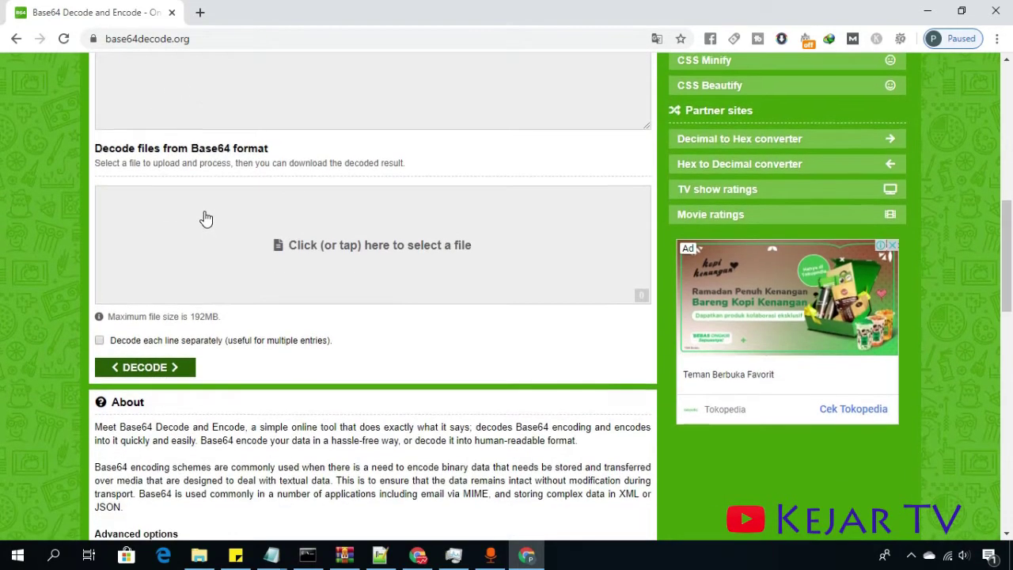
{"action": "scroll", "coordinate": [204, 213], "scroll_direction": "up", "scroll_amount": 3}
{"action": "scroll", "coordinate": [203, 209], "scroll_direction": "up", "scroll_amount": 3}
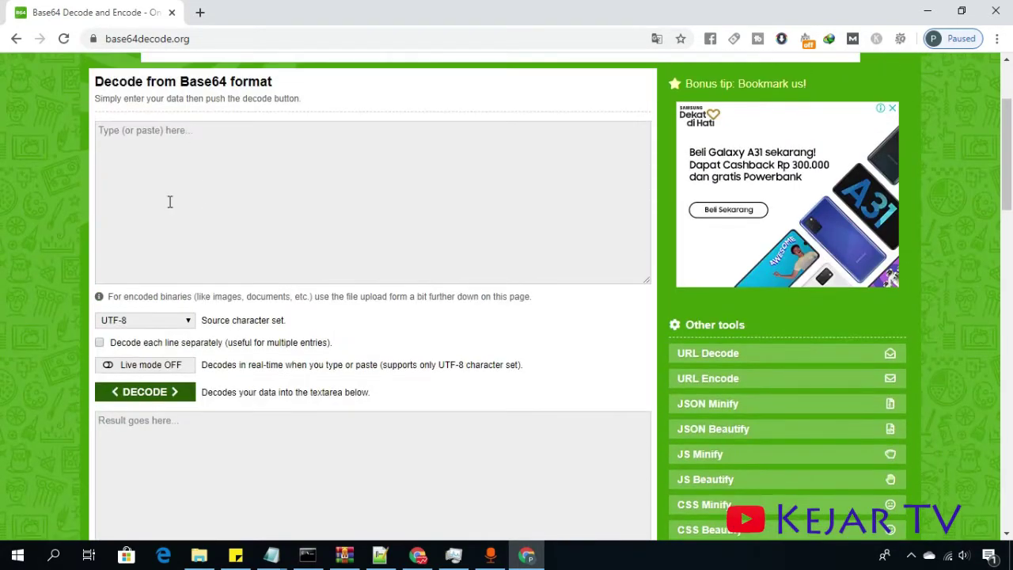
Copy the line 'Simply enter your data then push the decode button.' into the decode input box.
{"action": "left_click", "coordinate": [192, 199]}
{"action": "left_click_drag", "start_coordinate": [93, 98], "coordinate": [292, 103]}
{"action": "right_click", "coordinate": [291, 103]}
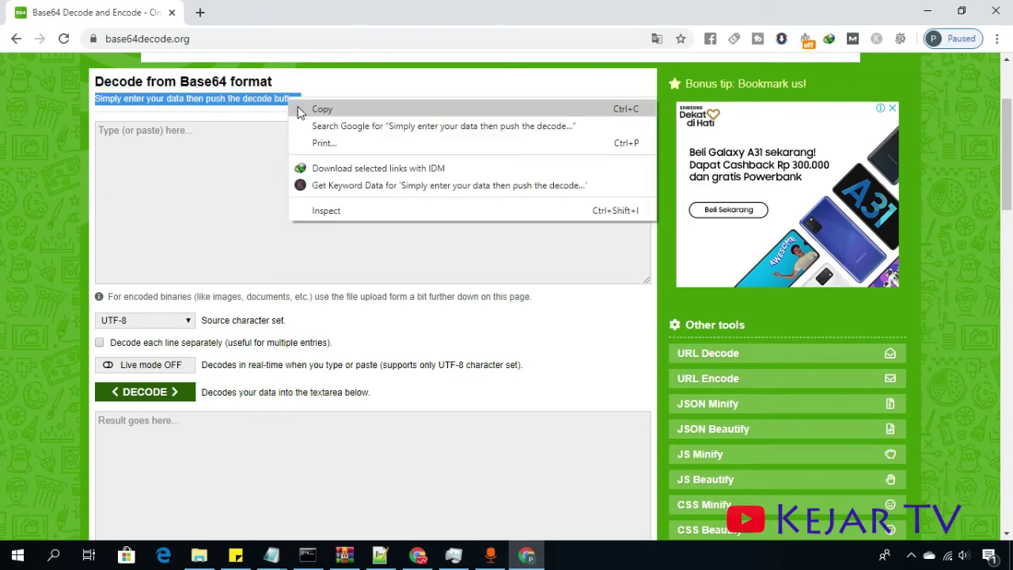
{"action": "left_click", "coordinate": [300, 107]}
{"action": "left_click", "coordinate": [265, 135]}
{"action": "right_click", "coordinate": [266, 137]}
{"action": "left_click", "coordinate": [315, 266]}
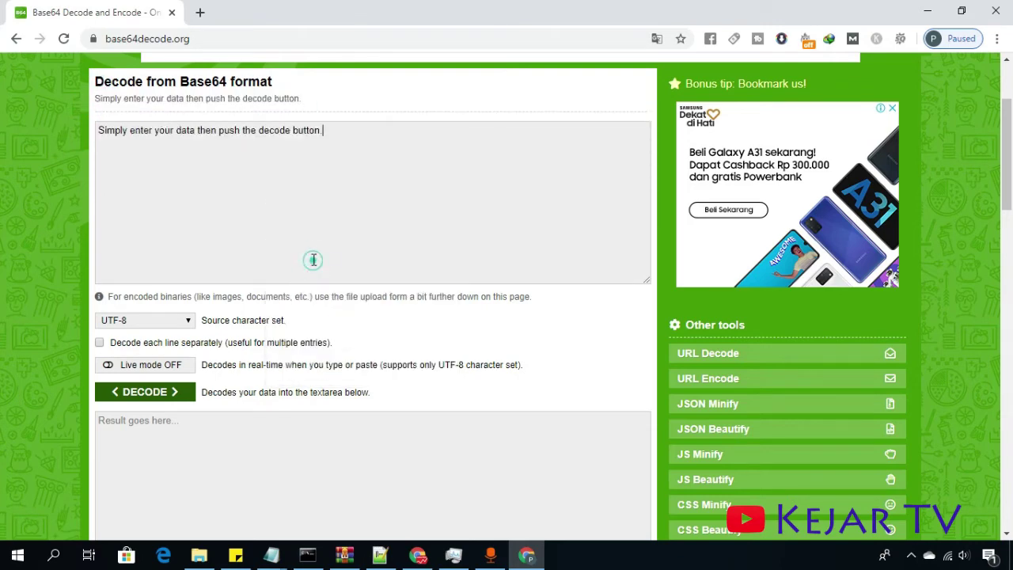
{"action": "scroll", "coordinate": [129, 288], "scroll_direction": "down", "scroll_amount": 1}
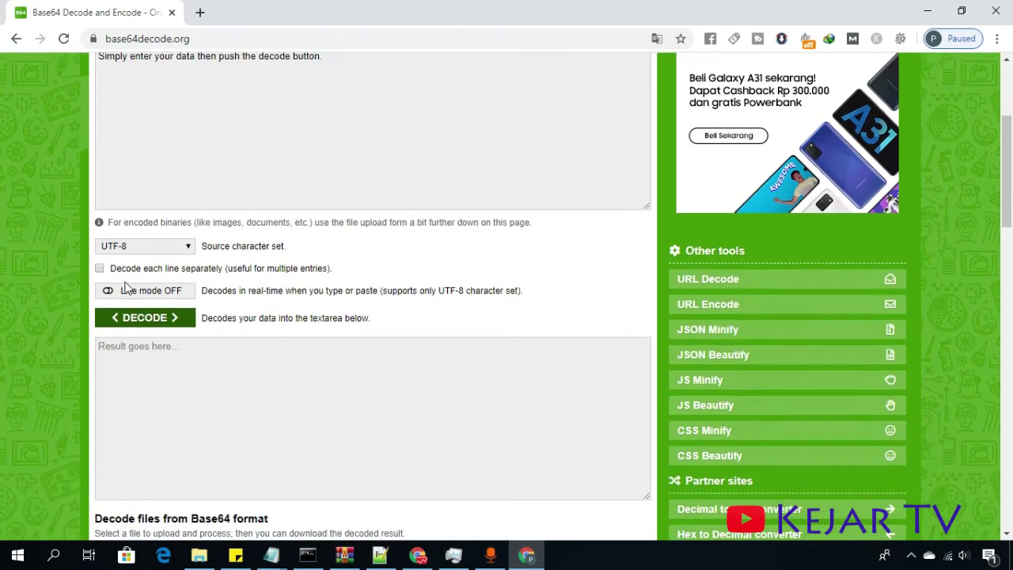
{"action": "scroll", "coordinate": [129, 294], "scroll_direction": "down", "scroll_amount": 1}
{"action": "scroll", "coordinate": [129, 294], "scroll_direction": "down", "scroll_amount": 2}
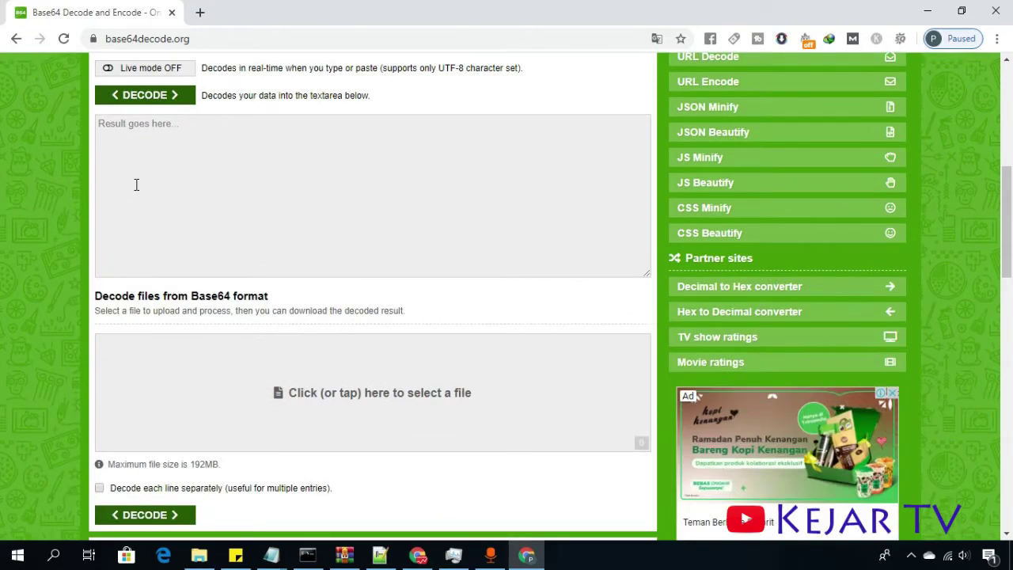
Decode the pasted sentence with the source character set left at UTF-8, producing garbled output.
{"action": "left_click", "coordinate": [145, 95]}
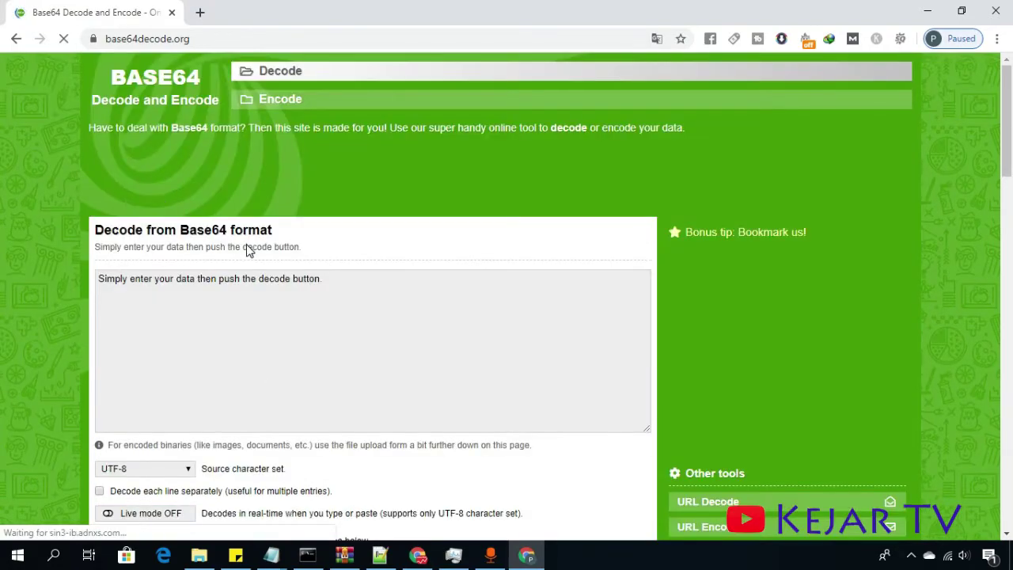
{"action": "scroll", "coordinate": [97, 252], "scroll_direction": "down", "scroll_amount": 2}
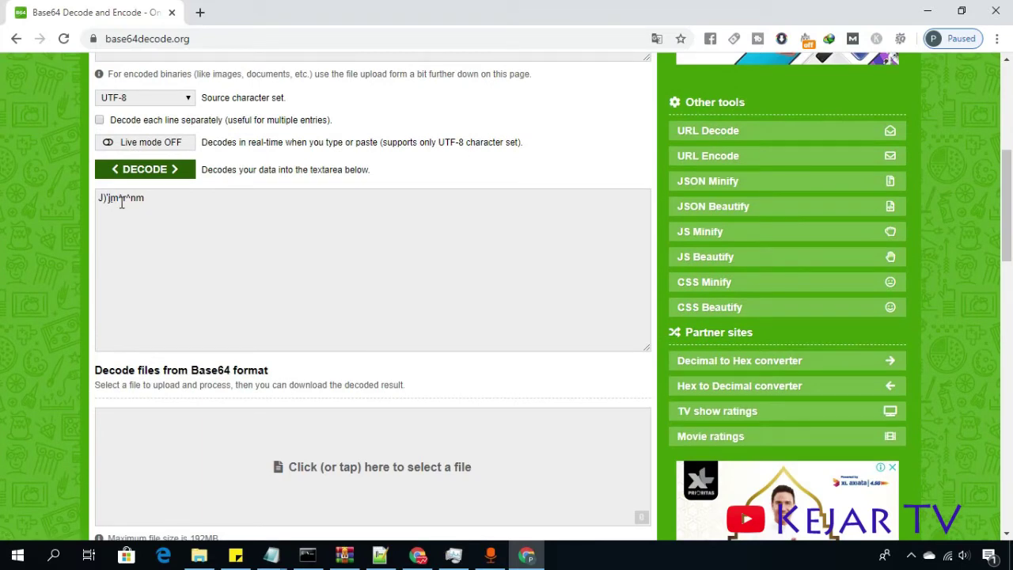
{"action": "scroll", "coordinate": [151, 253], "scroll_direction": "up", "scroll_amount": 2}
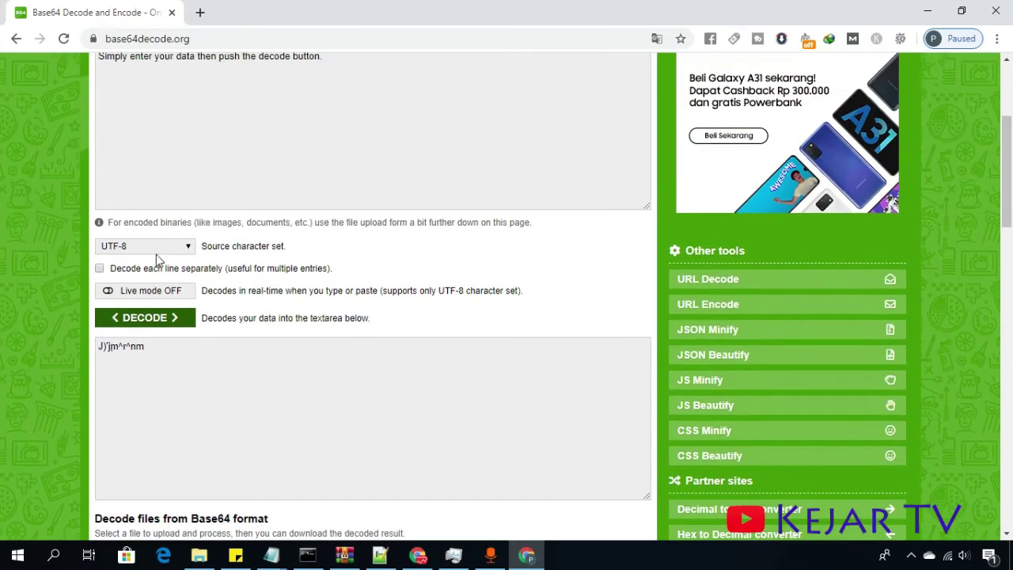
{"action": "left_click", "coordinate": [162, 248]}
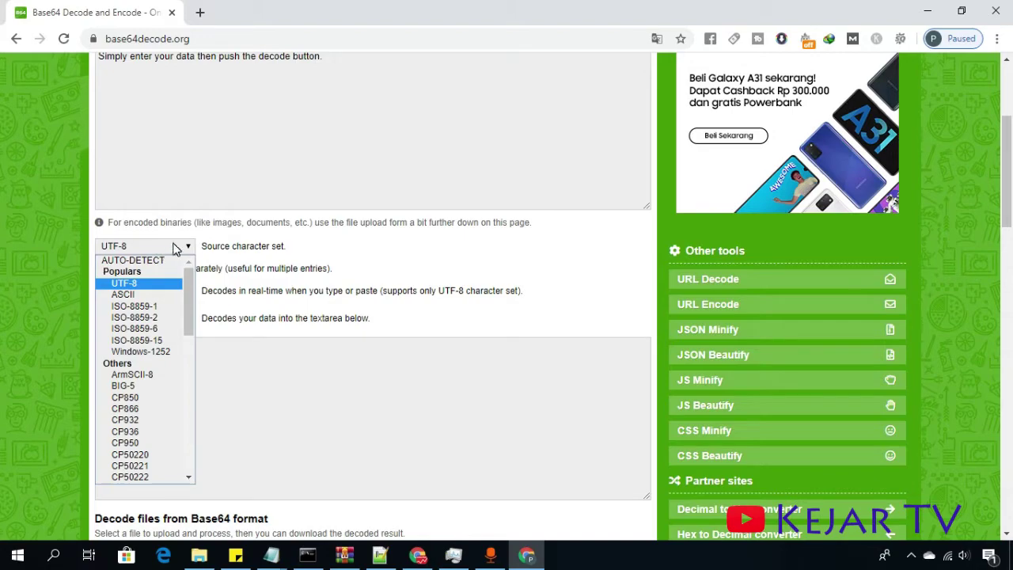
{"action": "scroll", "coordinate": [172, 355], "scroll_direction": "down", "scroll_amount": 10}
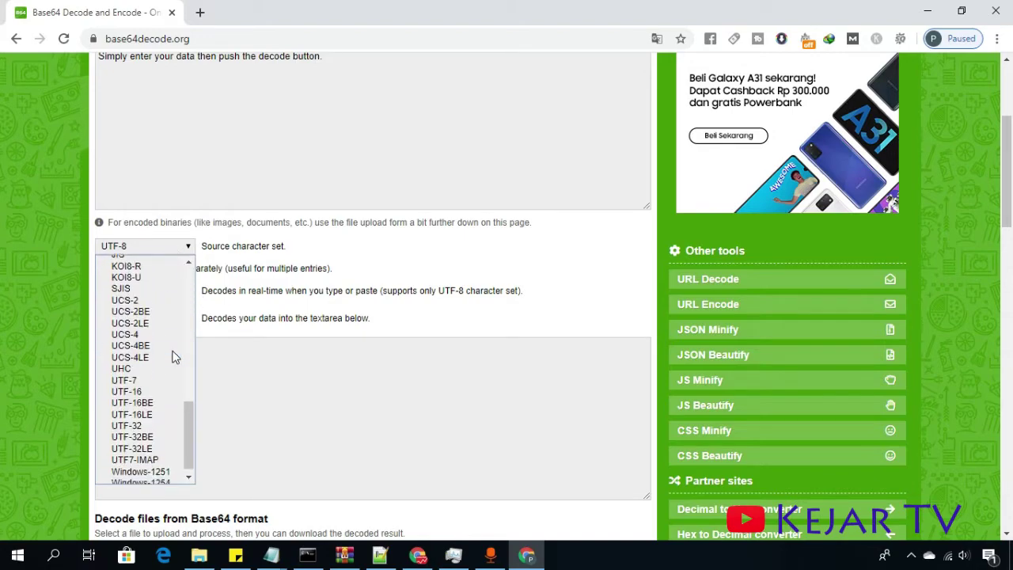
{"action": "left_click", "coordinate": [37, 315]}
{"action": "scroll", "coordinate": [151, 289], "scroll_direction": "down", "scroll_amount": 2}
{"action": "scroll", "coordinate": [153, 92], "scroll_direction": "up", "scroll_amount": 2}
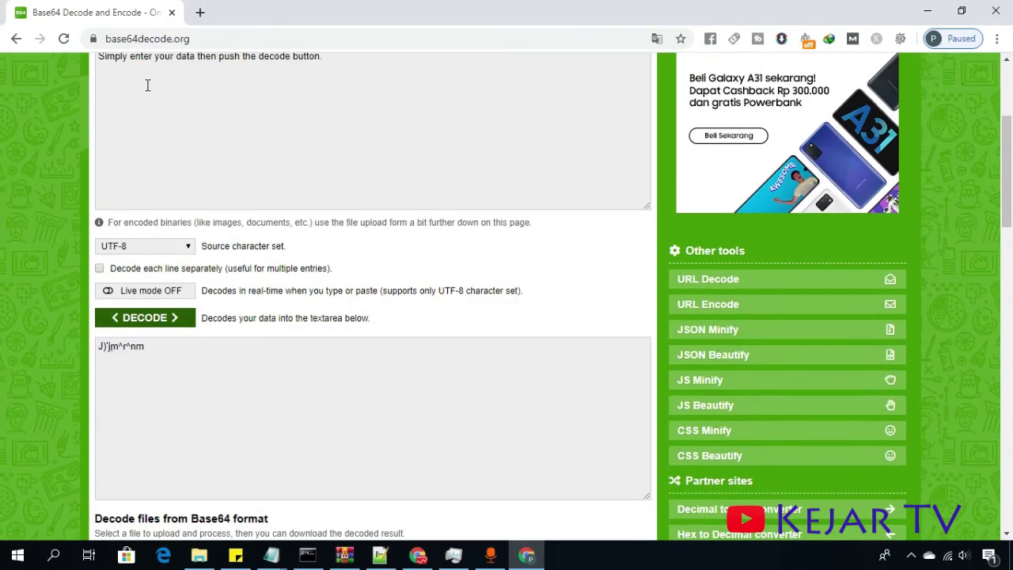
{"action": "scroll", "coordinate": [147, 85], "scroll_direction": "up", "scroll_amount": 3}
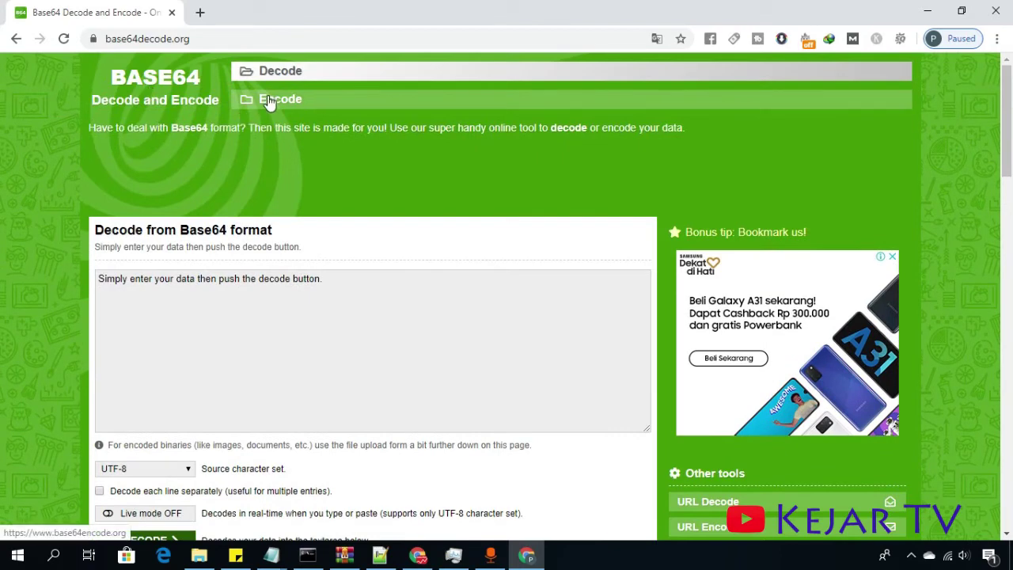
Go to the base64encode.org page and open the decoder page in a new tab.
{"action": "left_click", "coordinate": [299, 102]}
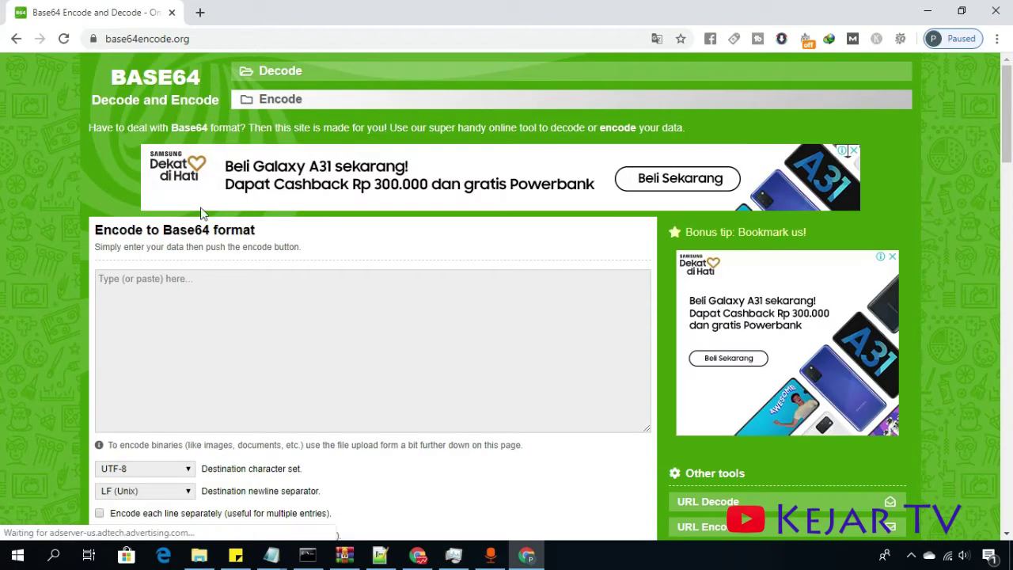
{"action": "right_click", "coordinate": [270, 73]}
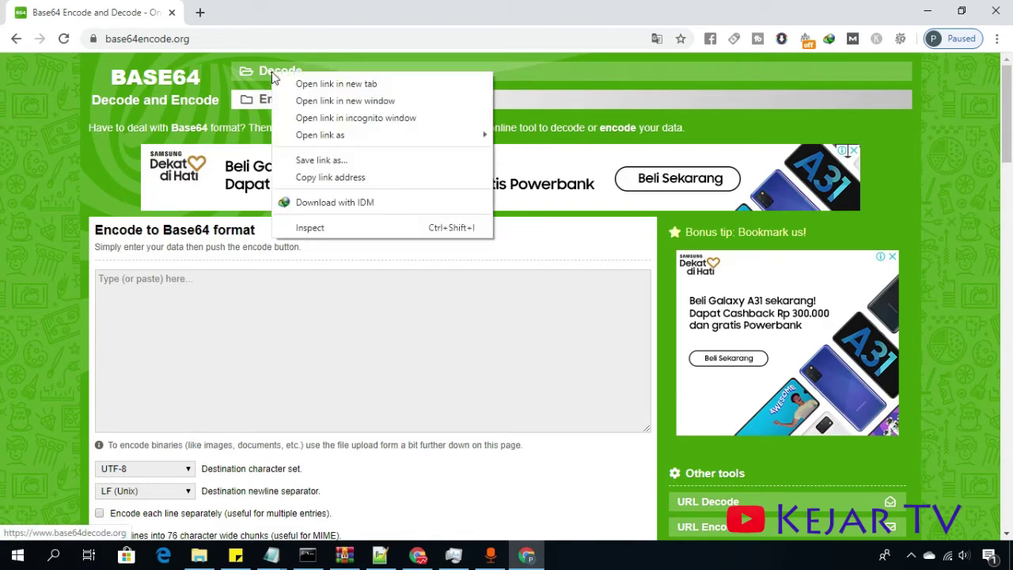
{"action": "left_click", "coordinate": [305, 82]}
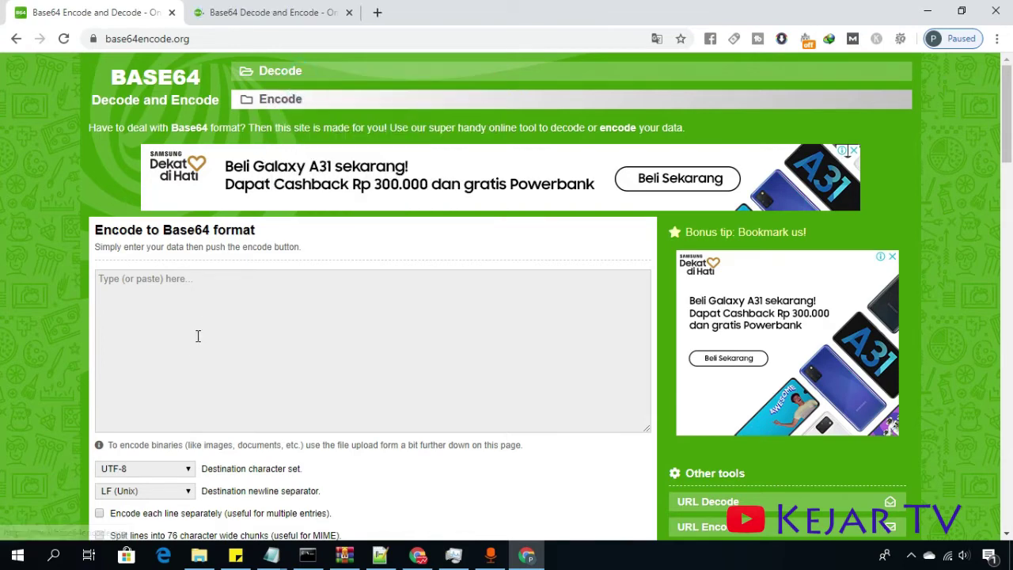
Copy the 'Simply enter your data then push the encode button.' line into the input and encode it.
{"action": "left_click_drag", "start_coordinate": [95, 247], "coordinate": [281, 253]}
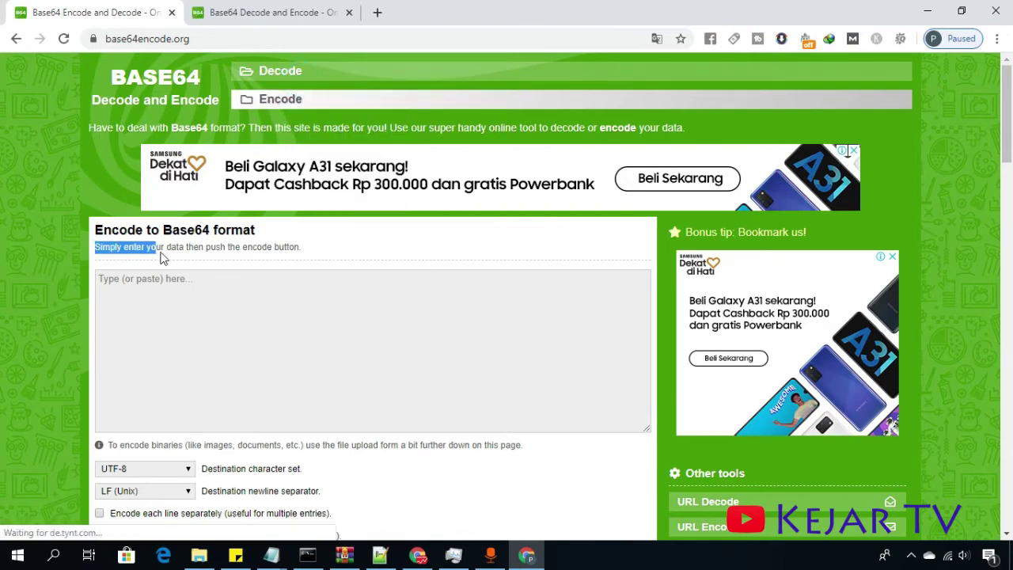
{"action": "right_click", "coordinate": [281, 253]}
{"action": "left_click", "coordinate": [291, 259]}
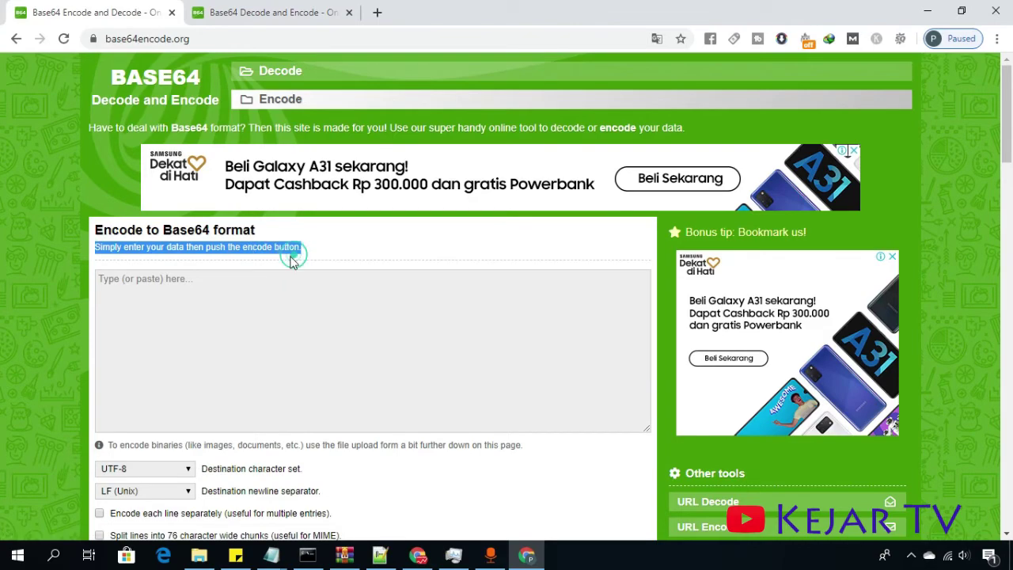
{"action": "left_click", "coordinate": [249, 287]}
{"action": "right_click", "coordinate": [252, 289]}
{"action": "left_click", "coordinate": [289, 401]}
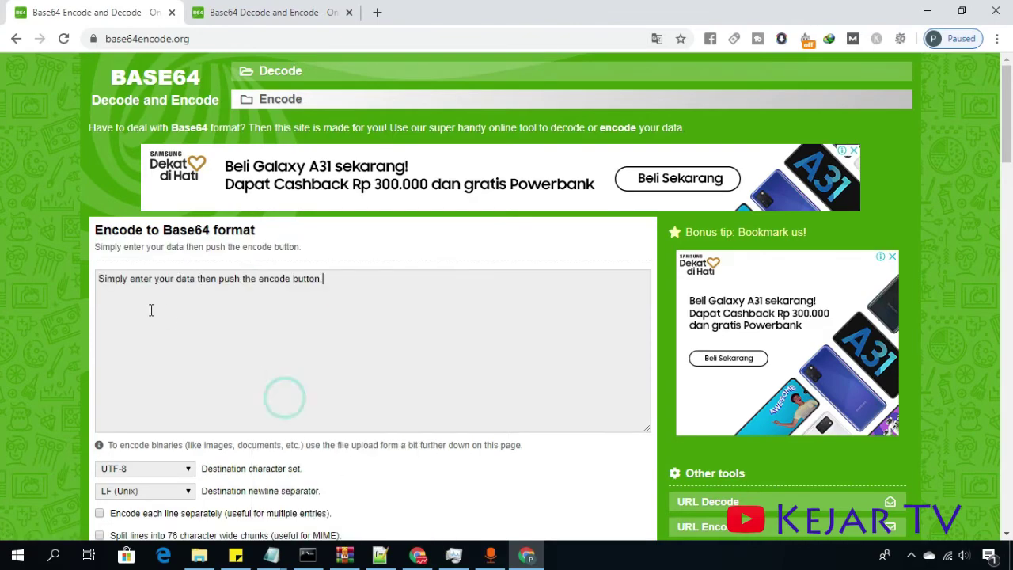
{"action": "scroll", "coordinate": [41, 256], "scroll_direction": "down", "scroll_amount": 3}
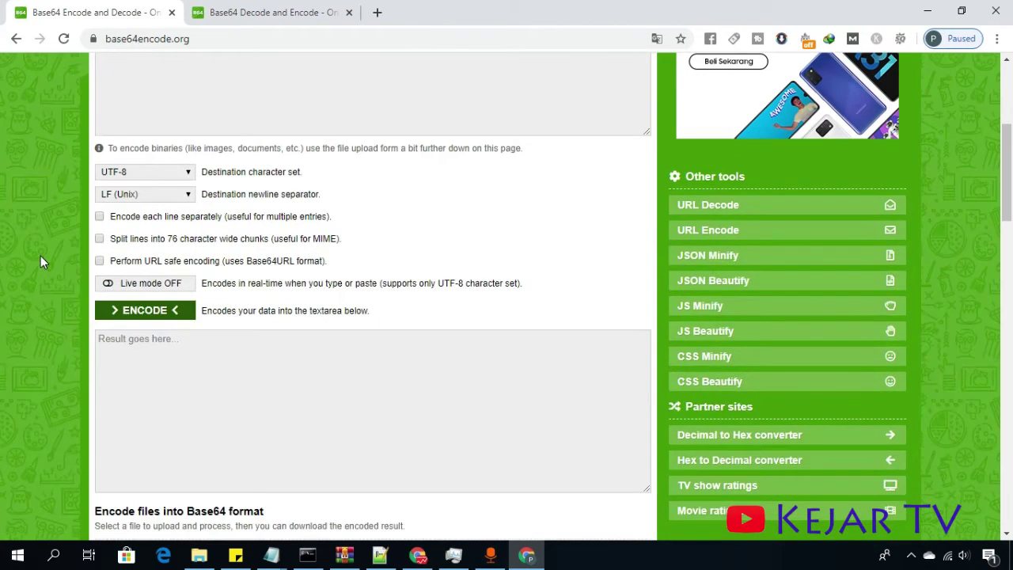
{"action": "left_click", "coordinate": [170, 320]}
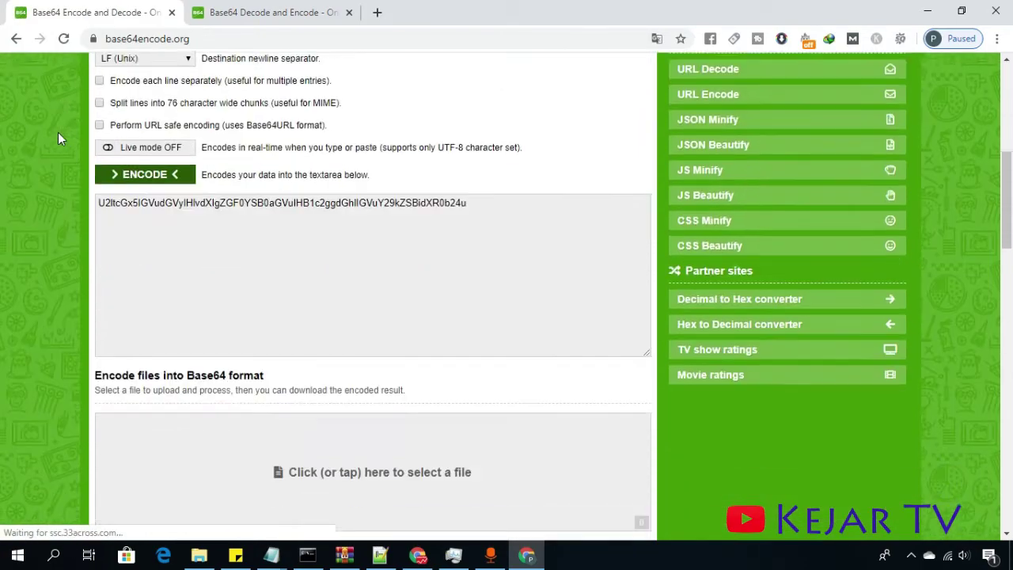
Copy the encoded string U2ltcGx5IGVudGVyIHlvdXIgZGF0YSB0aGVuIHB1c2ggdGhlIGVuY29kZSBidXR0b24u from the encoder output.
{"action": "left_click_drag", "start_coordinate": [98, 192], "coordinate": [476, 199]}
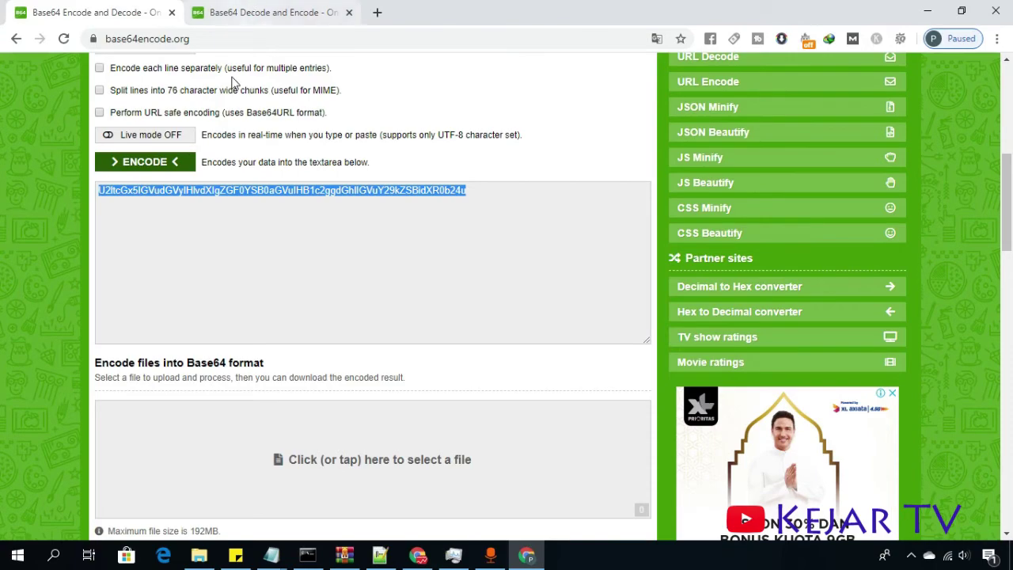
{"action": "scroll", "coordinate": [238, 83], "scroll_direction": "up", "scroll_amount": 3}
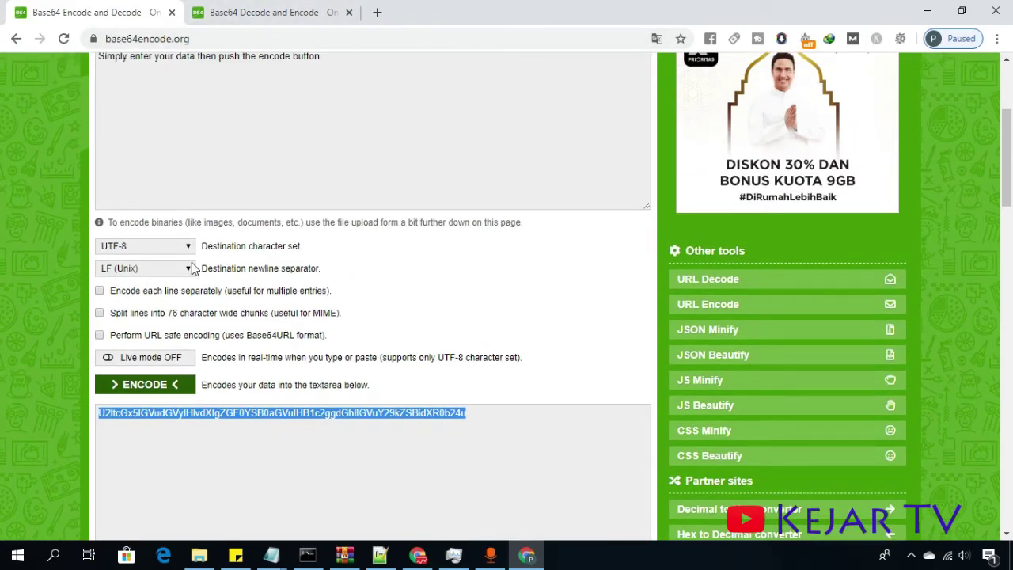
{"action": "left_click", "coordinate": [254, 12]}
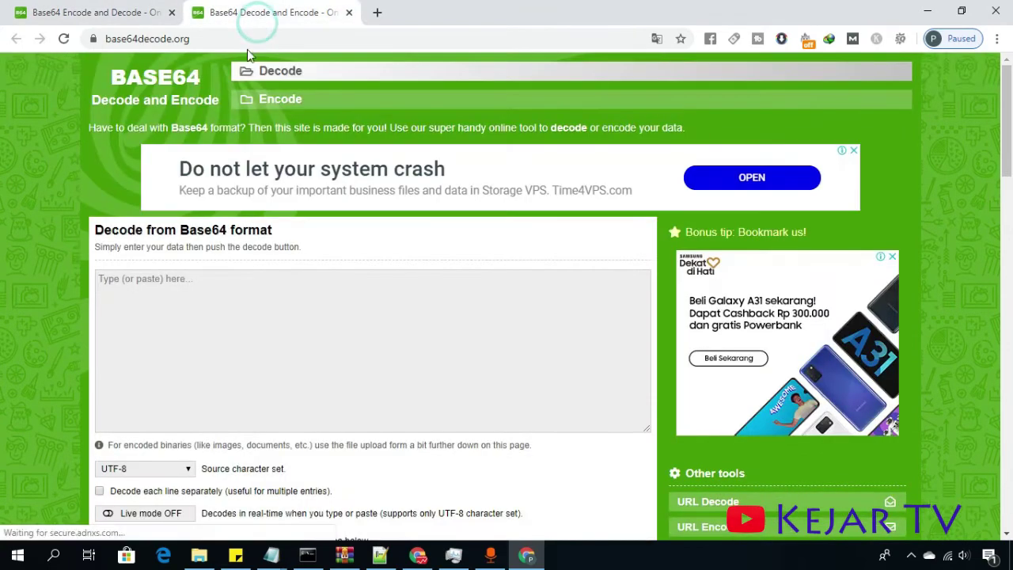
{"action": "left_click", "coordinate": [112, 16]}
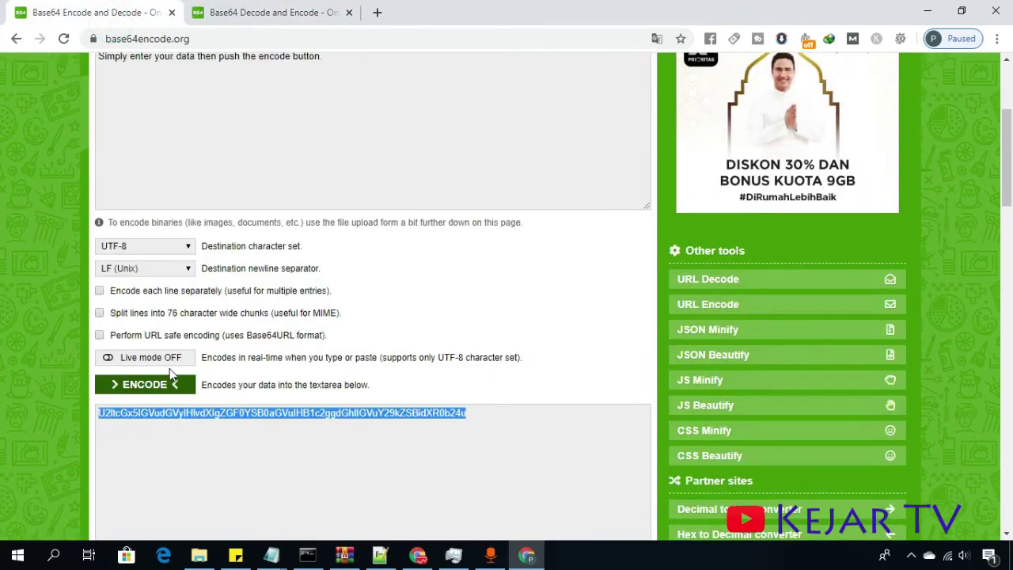
{"action": "right_click", "coordinate": [191, 409]}
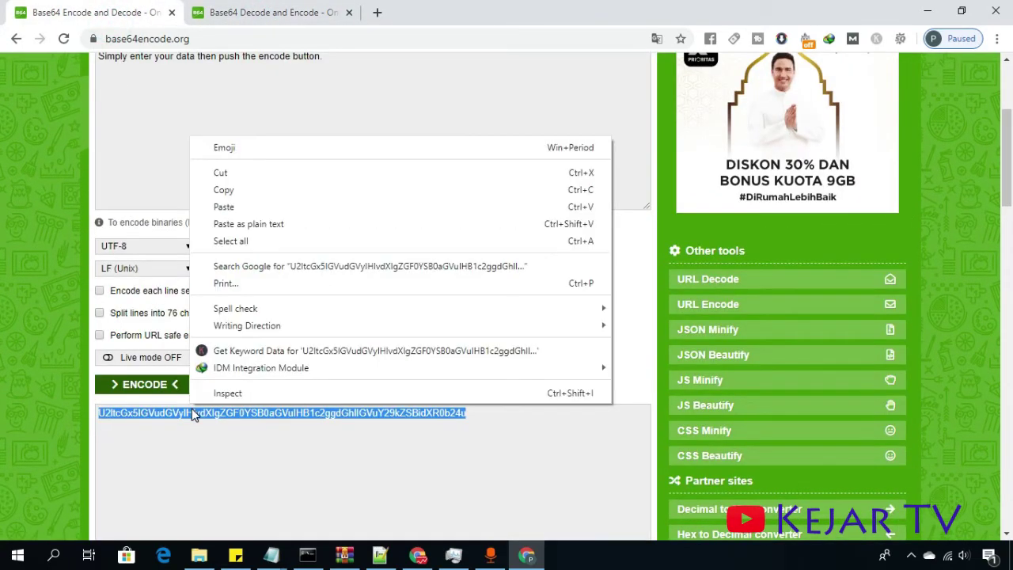
{"action": "left_click", "coordinate": [252, 191]}
{"action": "scroll", "coordinate": [150, 127], "scroll_direction": "up", "scroll_amount": 2}
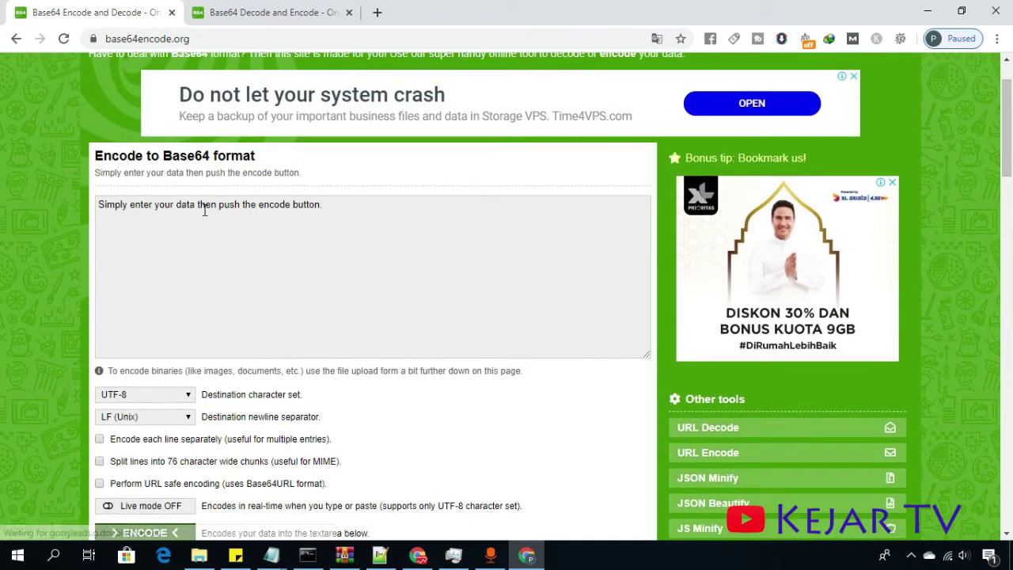
{"action": "scroll", "coordinate": [314, 222], "scroll_direction": "down", "scroll_amount": 3}
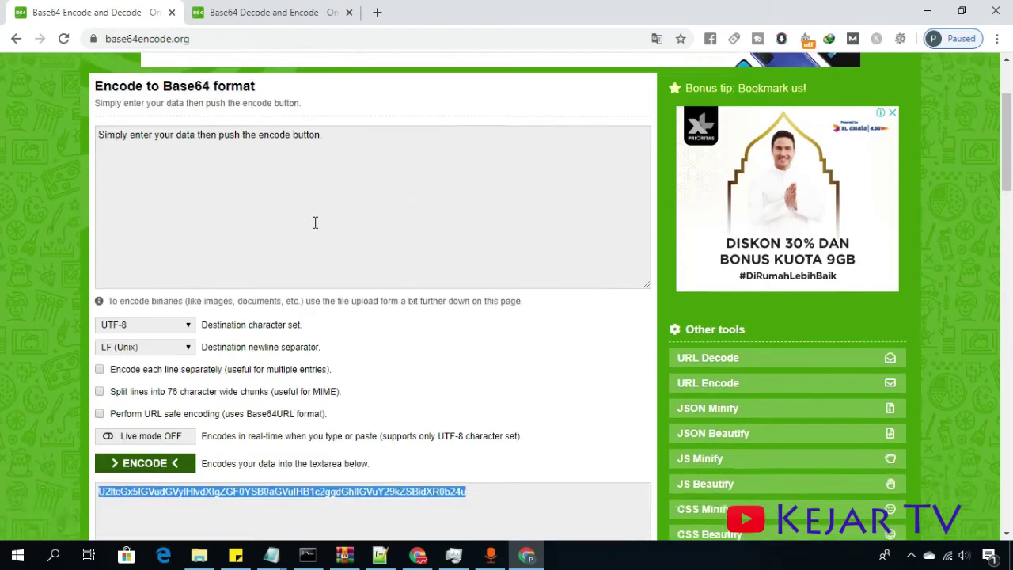
{"action": "scroll", "coordinate": [217, 310], "scroll_direction": "up", "scroll_amount": 2}
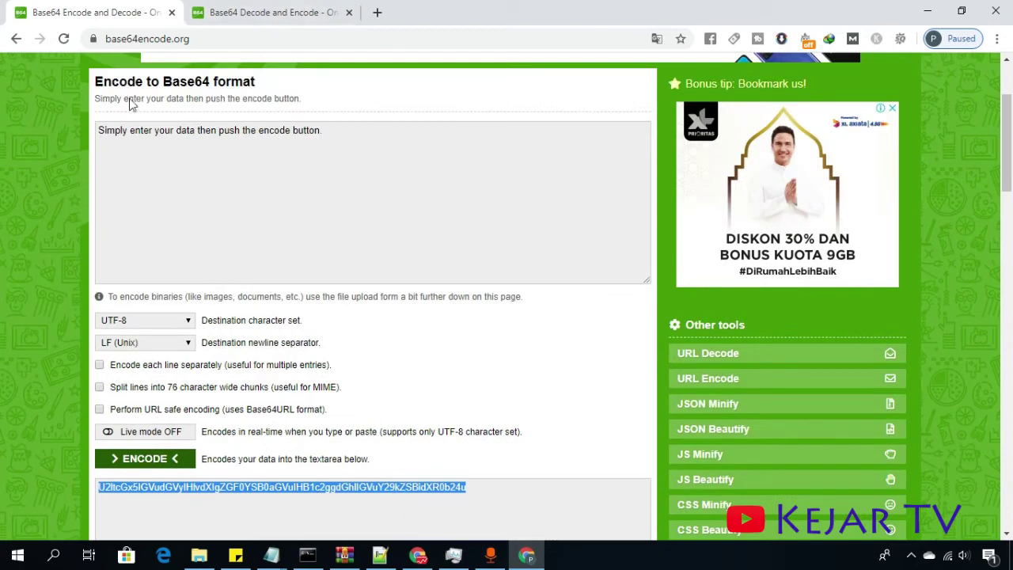
{"action": "scroll", "coordinate": [156, 207], "scroll_direction": "down", "scroll_amount": 3}
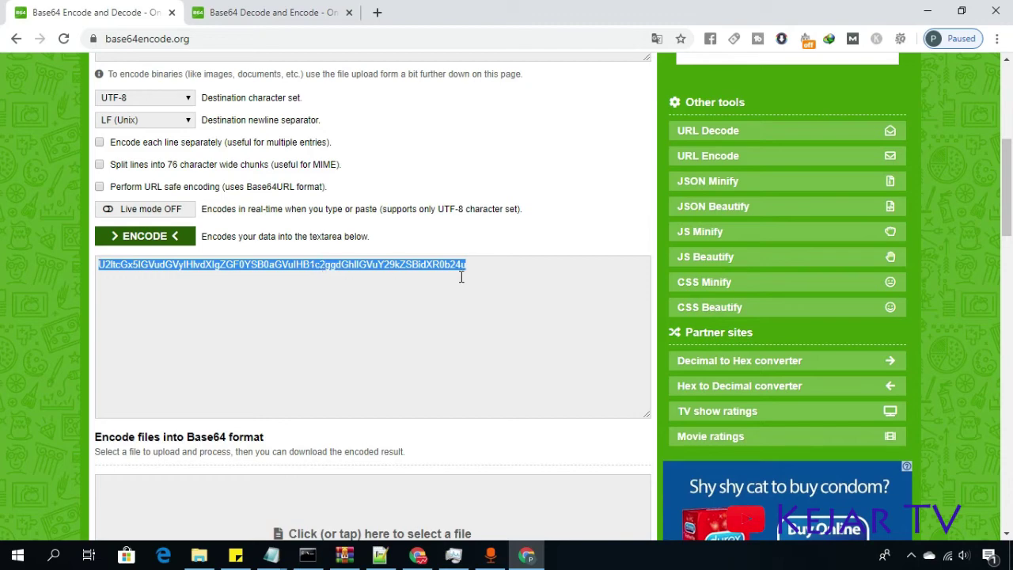
Paste the Base64 string into base64decode.org, decode it to the original sentence, and return to the encoder tab.
{"action": "left_click", "coordinate": [252, 17]}
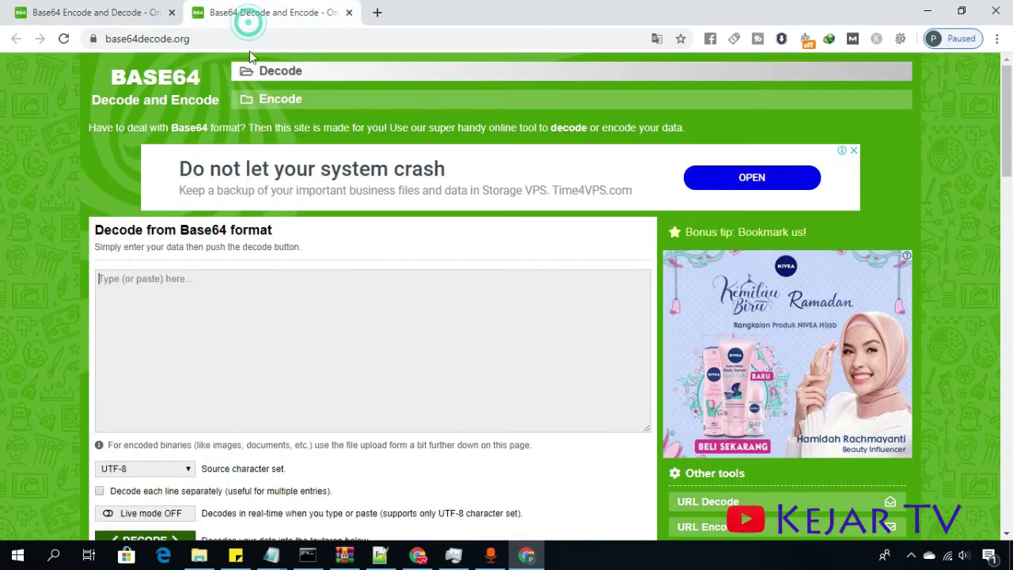
{"action": "scroll", "coordinate": [211, 280], "scroll_direction": "down", "scroll_amount": 1}
{"action": "right_click", "coordinate": [214, 204]}
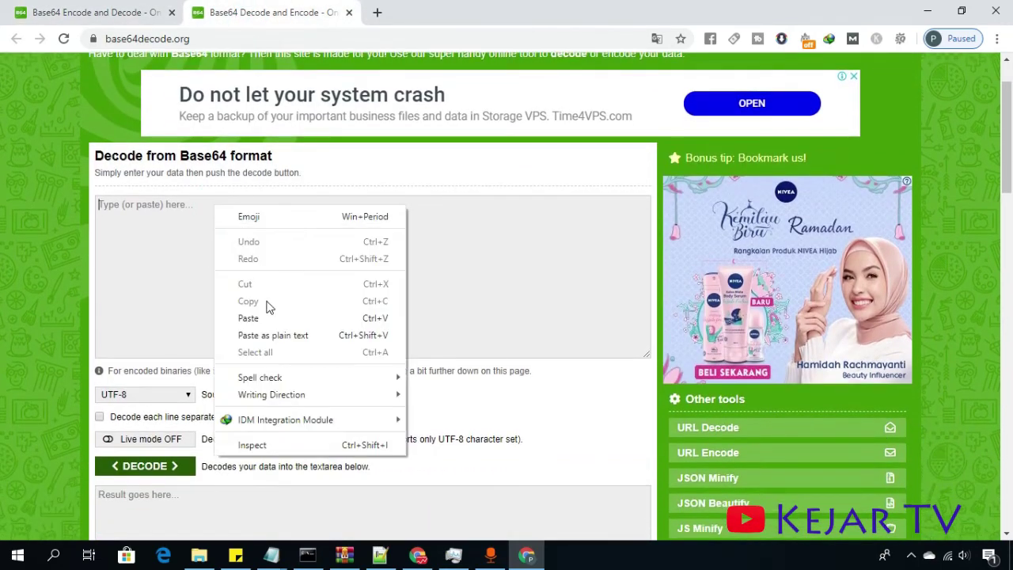
{"action": "left_click", "coordinate": [266, 319]}
{"action": "scroll", "coordinate": [42, 246], "scroll_direction": "down", "scroll_amount": 2}
{"action": "scroll", "coordinate": [42, 246], "scroll_direction": "down", "scroll_amount": 2}
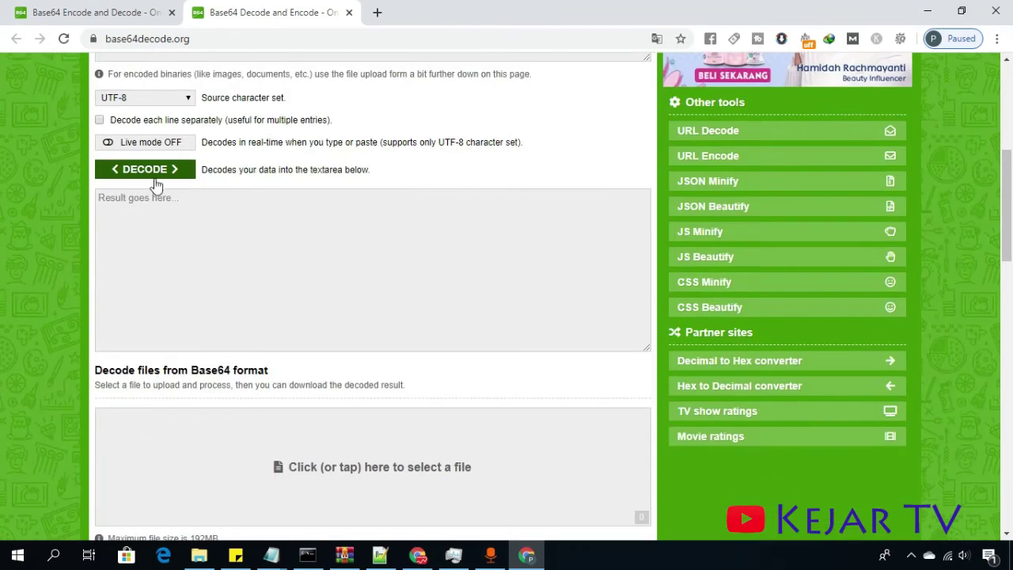
{"action": "left_click", "coordinate": [156, 181]}
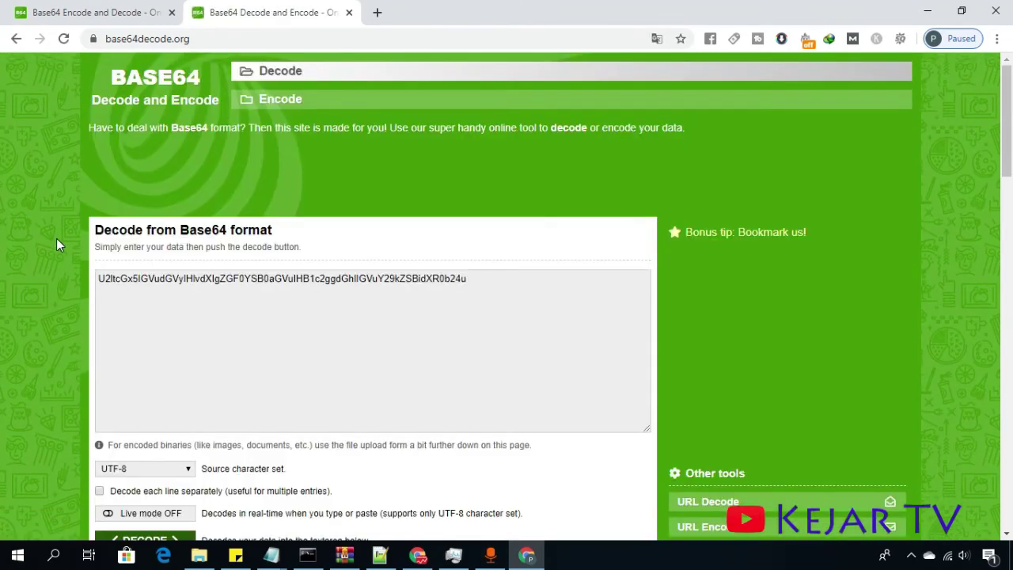
{"action": "scroll", "coordinate": [56, 238], "scroll_direction": "down", "scroll_amount": 2}
{"action": "scroll", "coordinate": [56, 237], "scroll_direction": "down", "scroll_amount": 2}
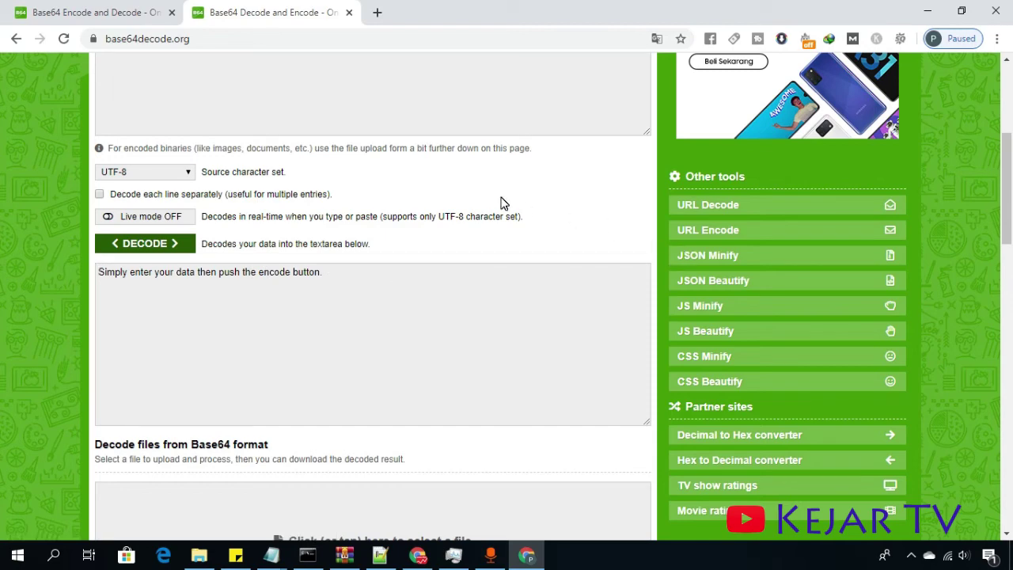
{"action": "left_click", "coordinate": [96, 8]}
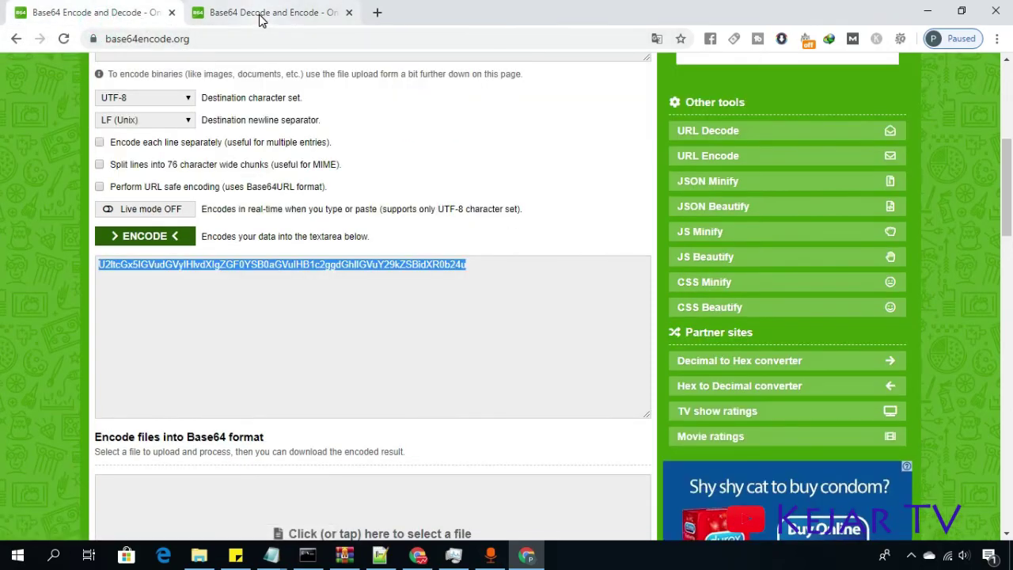
{"action": "scroll", "coordinate": [642, 362], "scroll_direction": "down", "scroll_amount": 3}
{"action": "scroll", "coordinate": [472, 252], "scroll_direction": "down", "scroll_amount": 3}
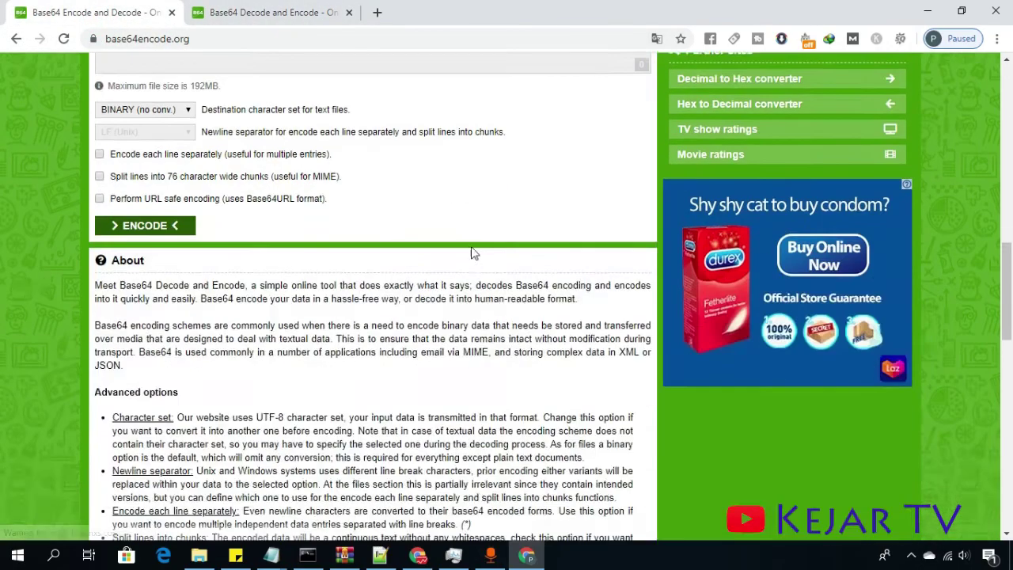
{"action": "scroll", "coordinate": [473, 252], "scroll_direction": "down", "scroll_amount": 4}
{"action": "scroll", "coordinate": [475, 254], "scroll_direction": "down", "scroll_amount": 5}
{"action": "scroll", "coordinate": [477, 256], "scroll_direction": "down", "scroll_amount": 5}
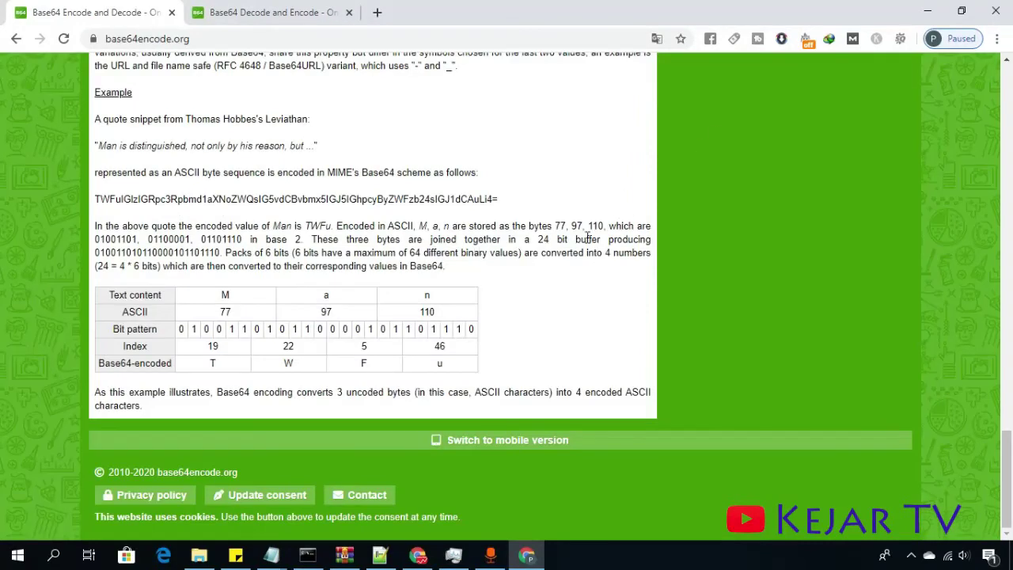